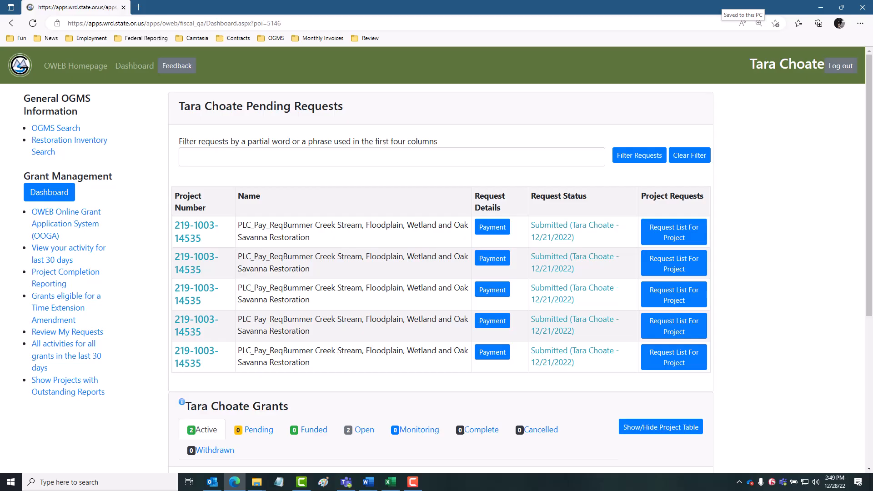
Open the payment request submitted on 12/29/2022 from the pending requests list and view its resubmit and withdraw options.
left_click_drag(867, 313, 870, 479)
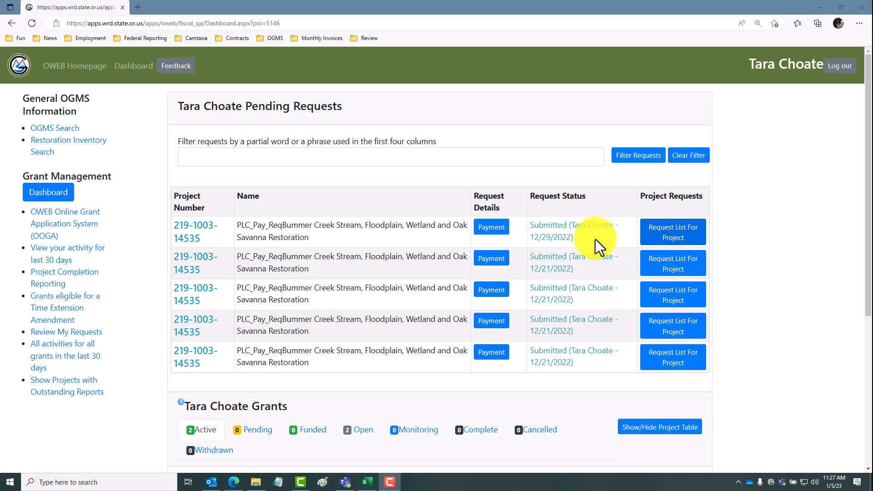
left_click(491, 227)
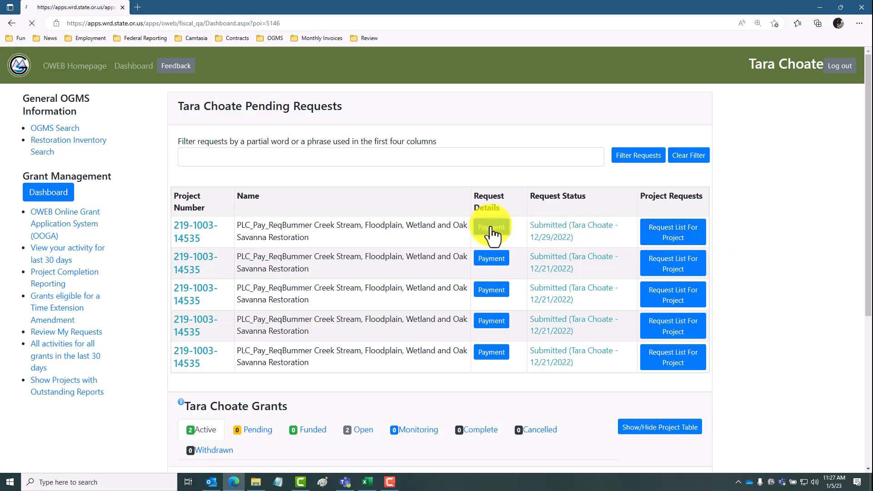
left_click_drag(867, 175, 865, 443)
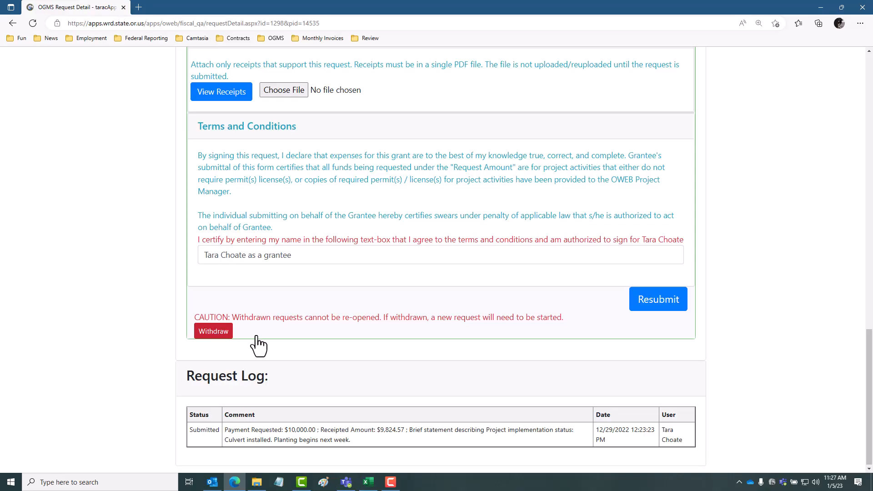
Change the request's Requested Amount to 11000 and its Receipted Amount to $12,824.57.
scroll(788, 243, "up", 8)
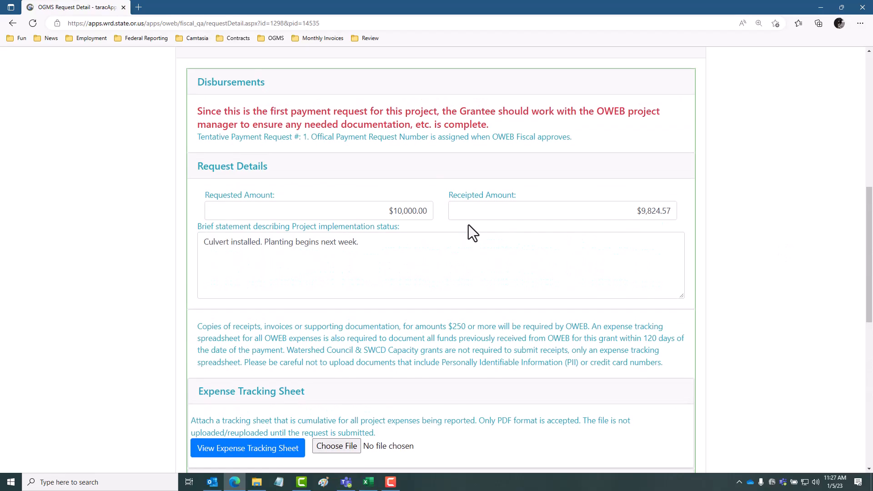
left_click(376, 212)
type("1")
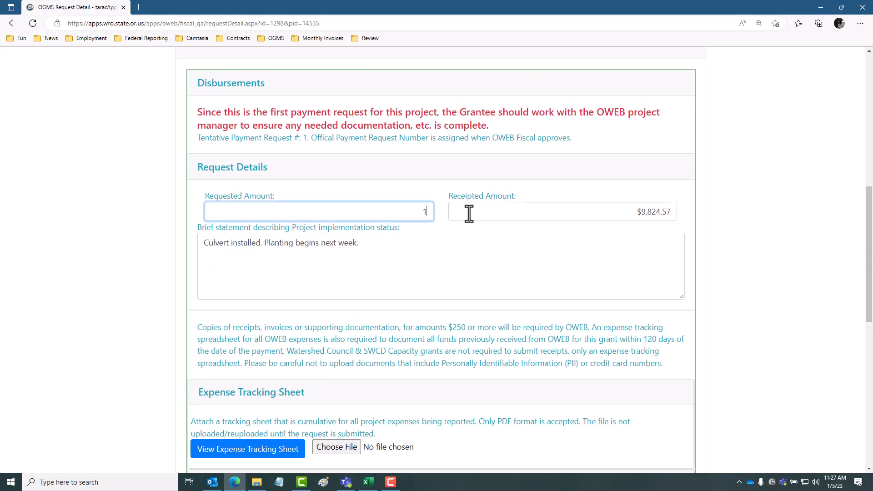
type("1000")
key("Tab")
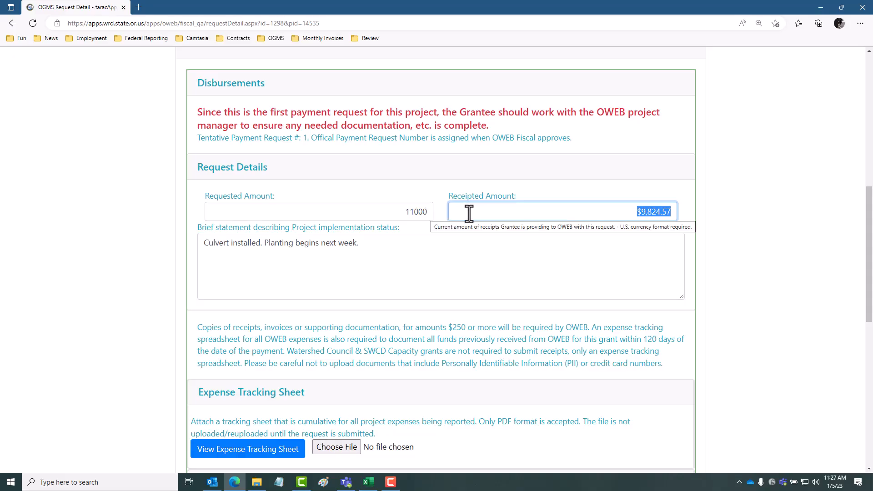
left_click(645, 213)
key("BackSpace")
type("12")
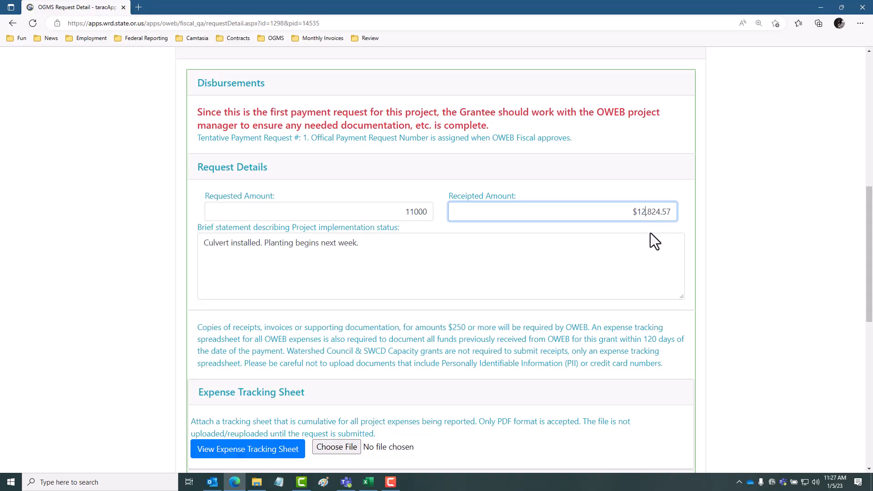
left_click(617, 240)
scroll(370, 302, "down", 8)
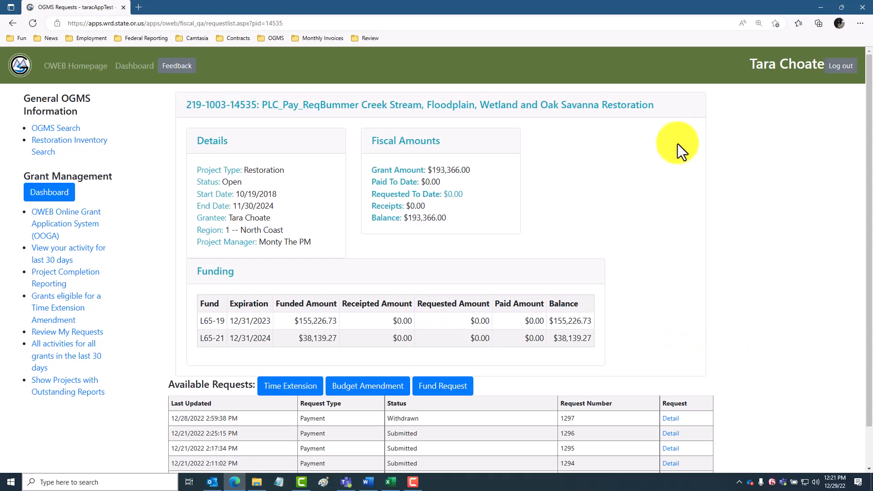
Start a new fund request for the Bummer Creek restoration project and go to its payment request form.
scroll(864, 277, "down", 1)
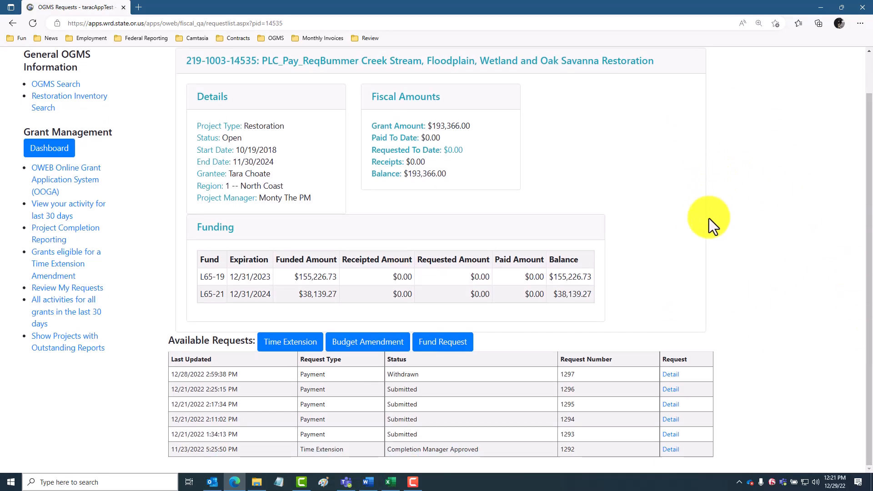
left_click(430, 344)
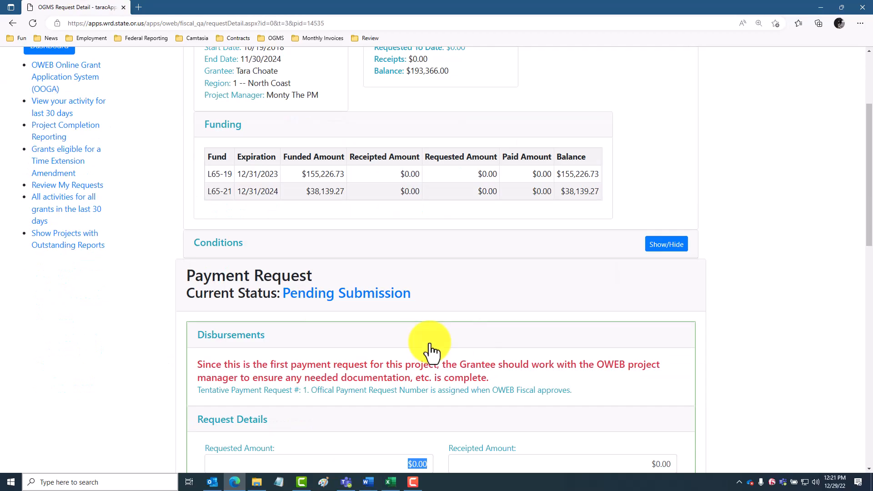
left_click_drag(867, 202, 871, 293)
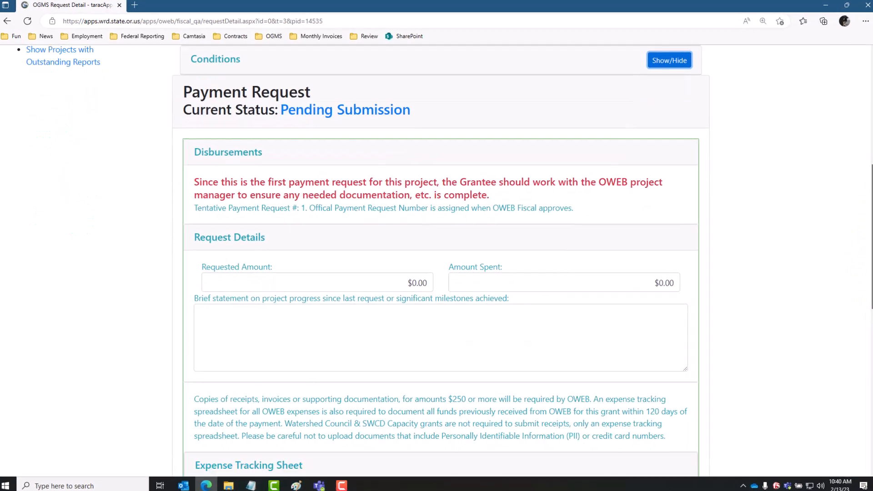
Enter 5000 as the Requested Amount and 4627.53 as the Amount Spent in the request details.
left_click(373, 279)
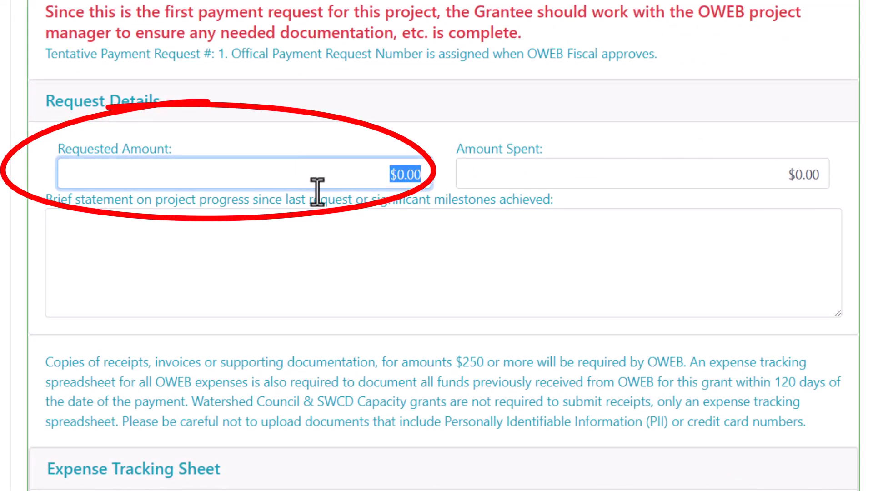
type("5000")
key("Tab")
type("4627")
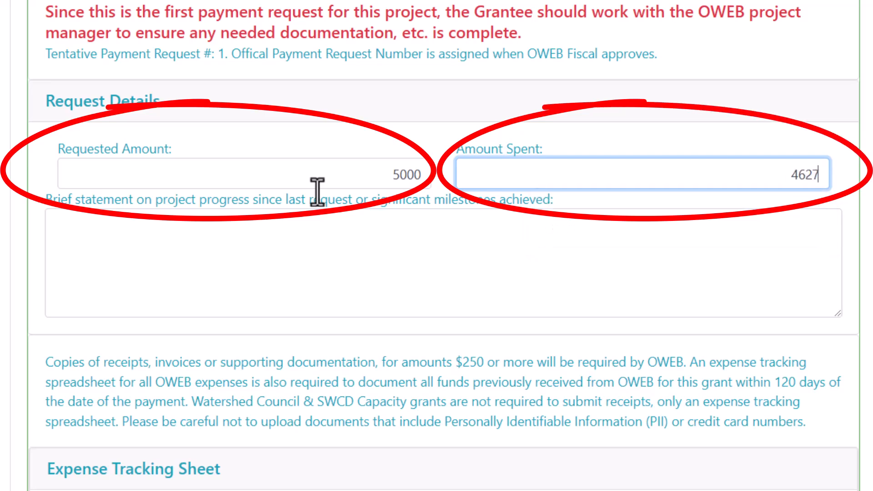
type(".53")
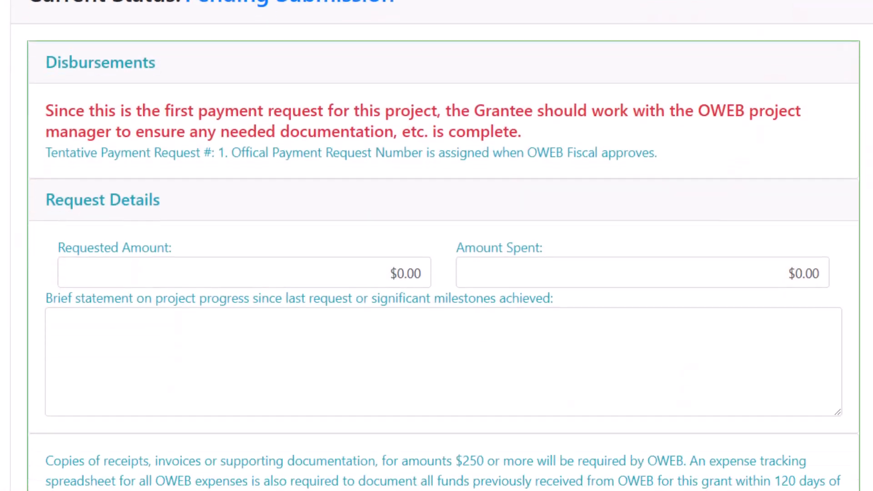
Set the Requested Amount to 5000 and the Amount Spent to 4627.57.
left_click(288, 164)
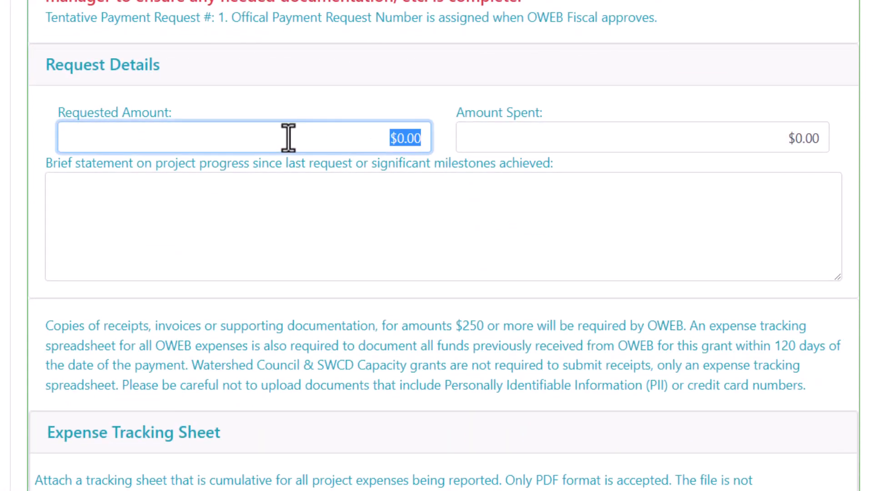
type("5000")
key("Tab")
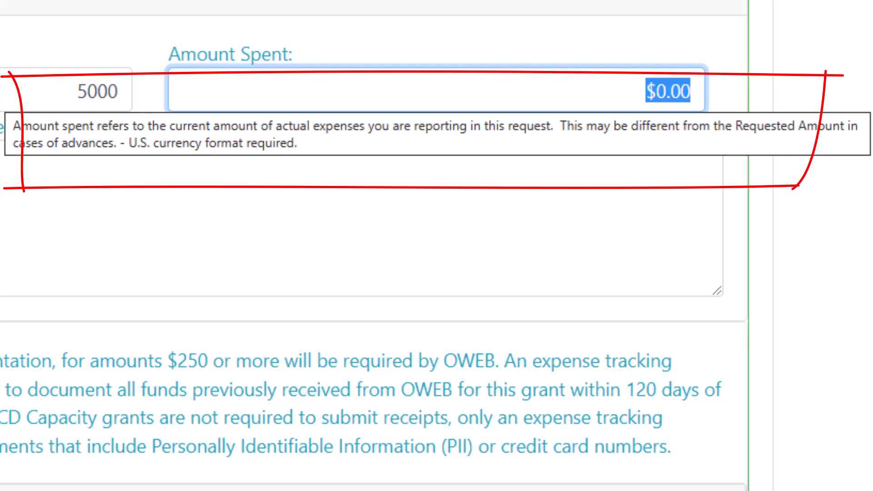
type("48")
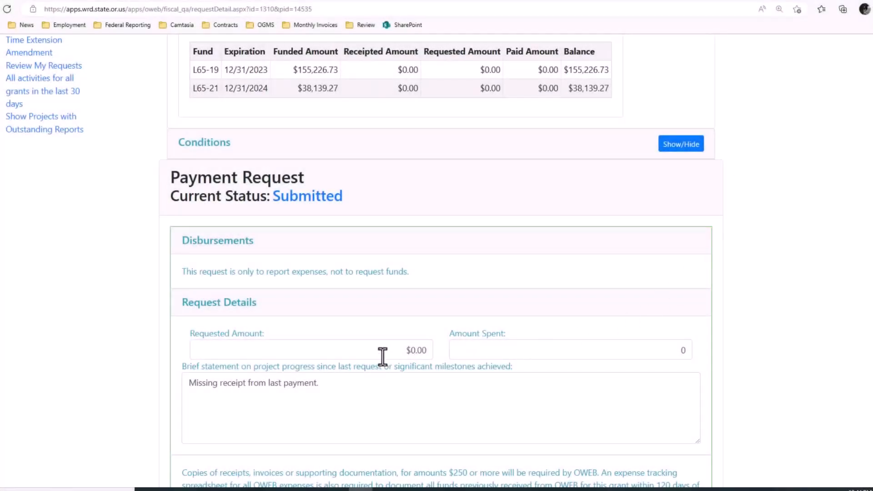
In the expense-only request, set the Requested Amount to 0 and the Amount Spent to 2541.
left_click(382, 353)
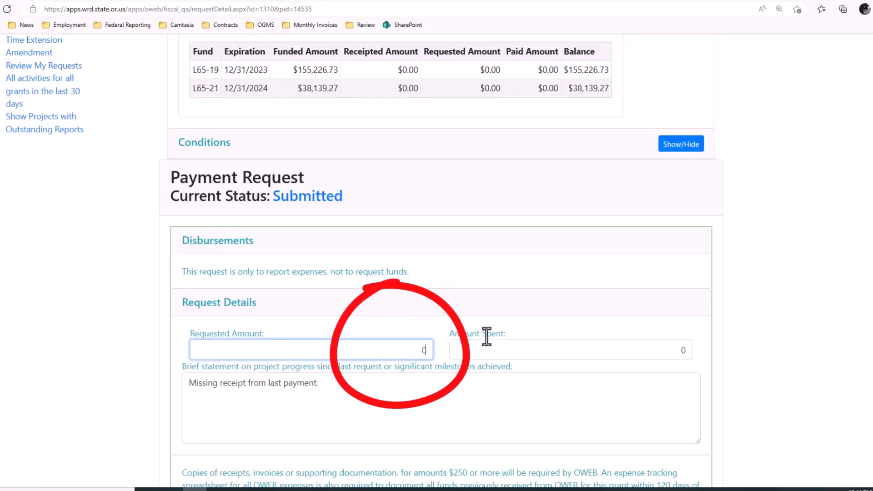
key("Tab")
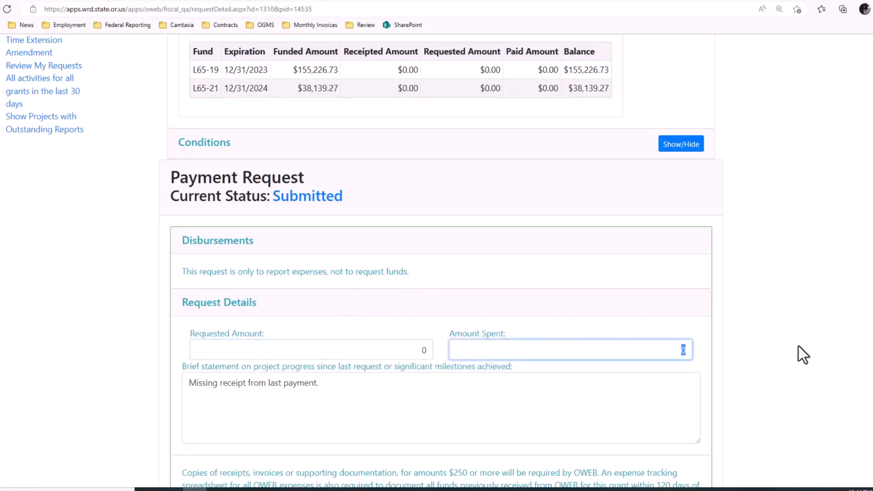
type("2541")
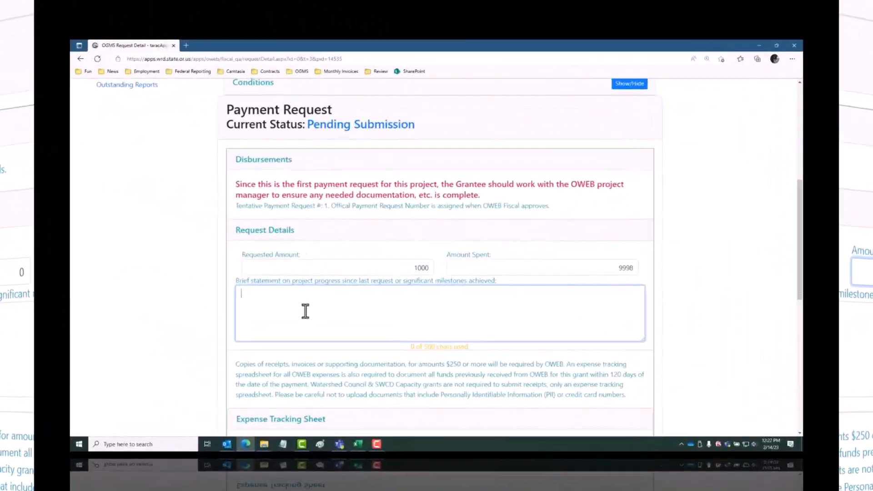
Enter the progress statement "Culvert replaced. Planting starts next week." and attach 2022.10.28_Sept GADBET.pdf as the expense tracking sheet.
type("Culvert replaced. Planting st")
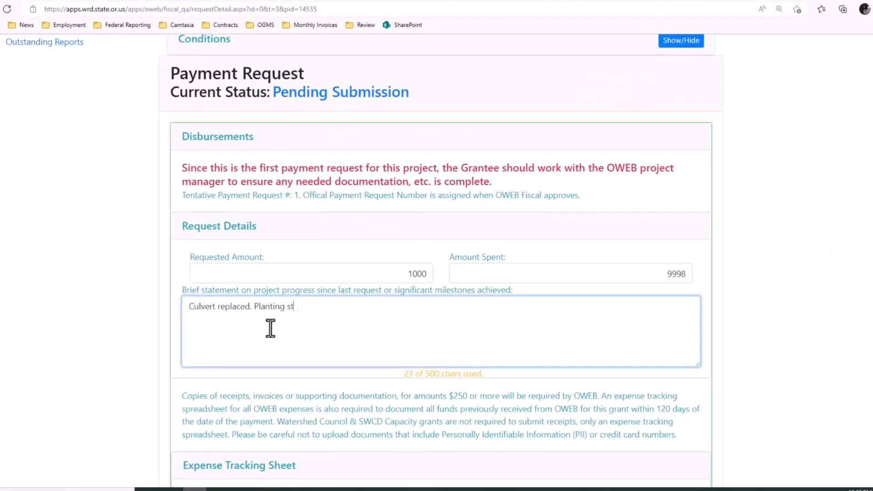
scroll(273, 345, "down", 5)
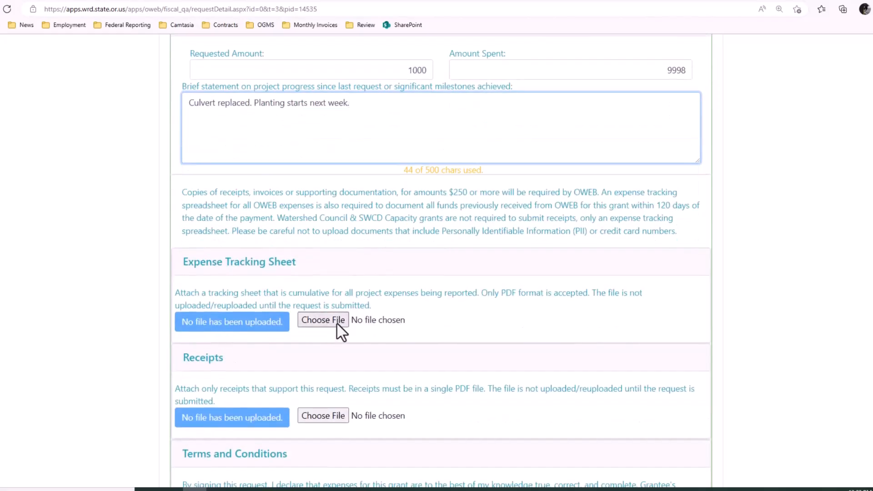
left_click(336, 321)
left_click(150, 117)
left_click(338, 200)
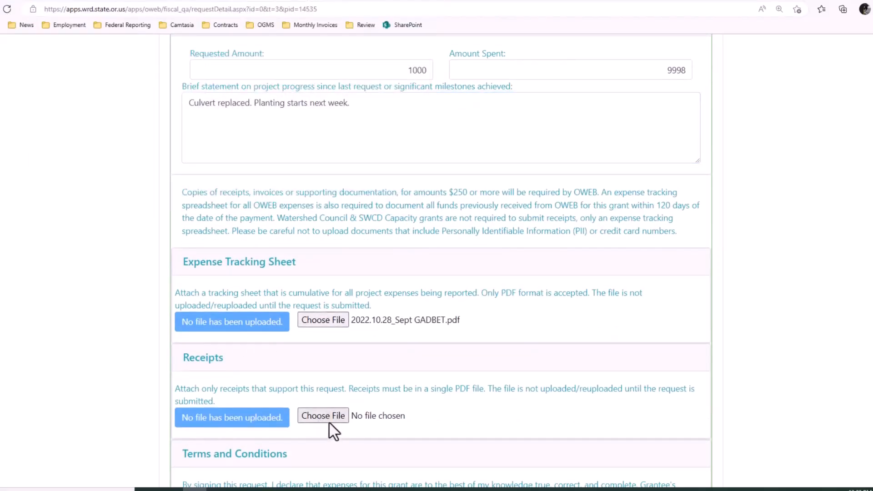
Attach 2023.01.24_Dec GADBET.pdf as the receipts file.
left_click(329, 421)
left_click(129, 150)
left_click(341, 198)
Sign the terms and conditions by filling the certification field with the saved grantee name.
scroll(340, 197, "down", 6)
left_click(242, 316)
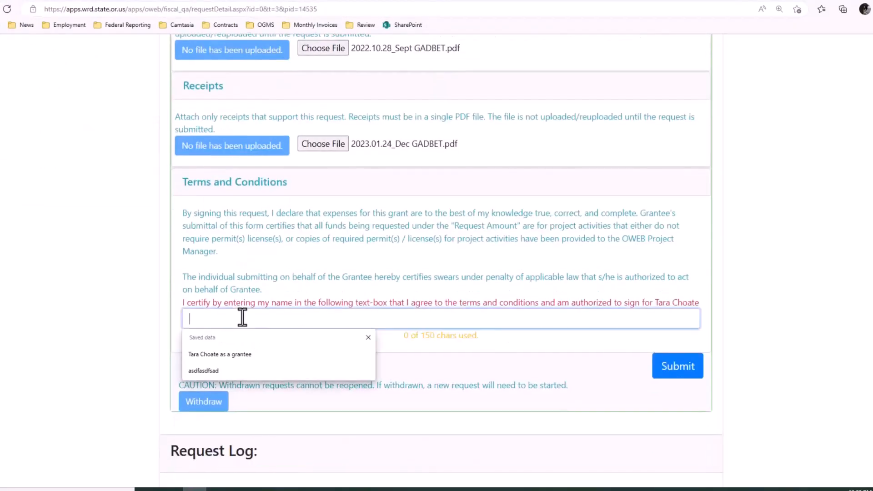
left_click(238, 355)
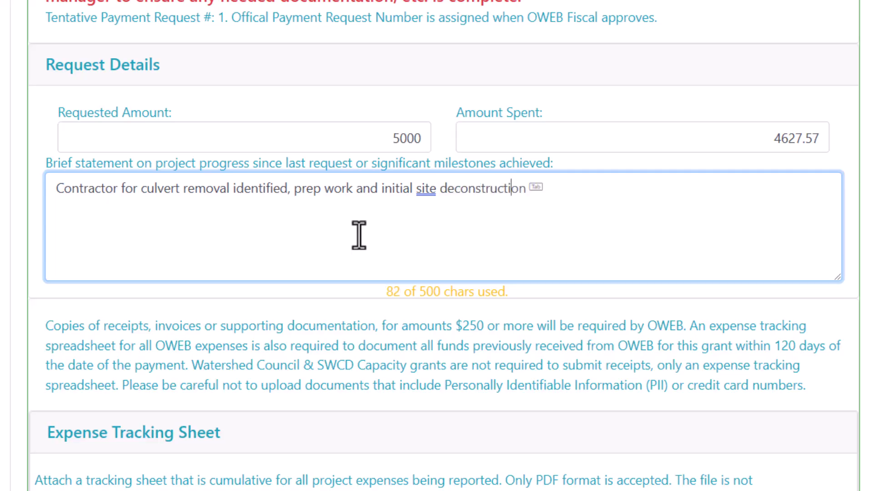
Complete the progress statement with "deconstruction have begun." and accept the grammar suggestion that removes the comma after "identified".
type("on have begun.")
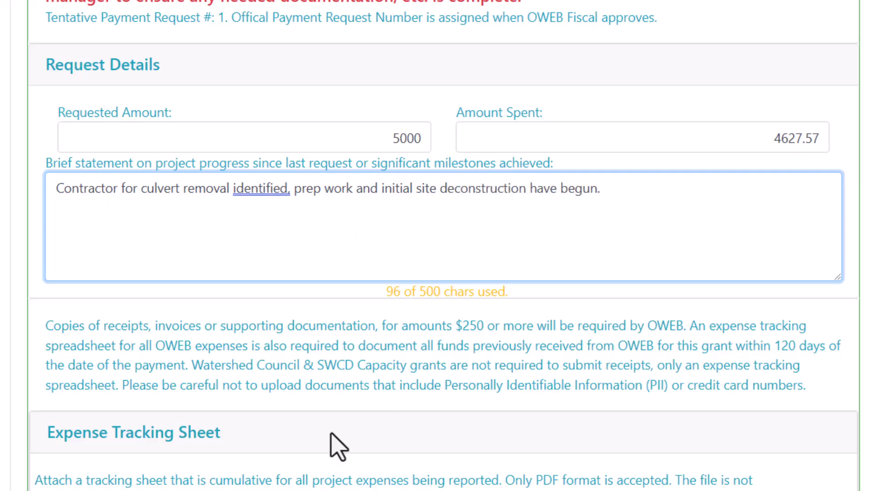
left_click(253, 191)
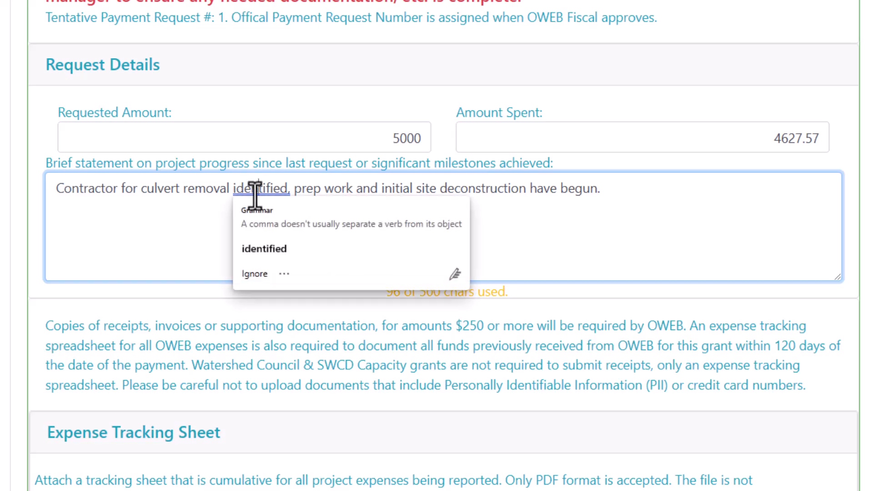
left_click(273, 256)
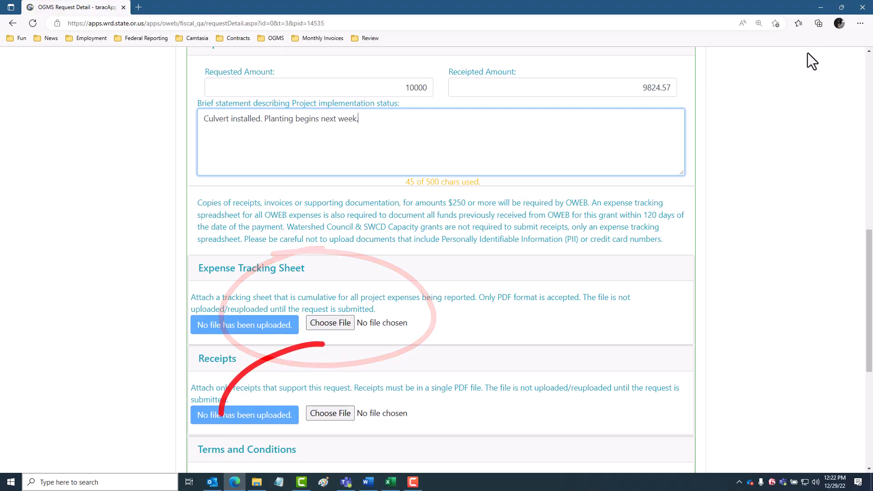
left_click(323, 326)
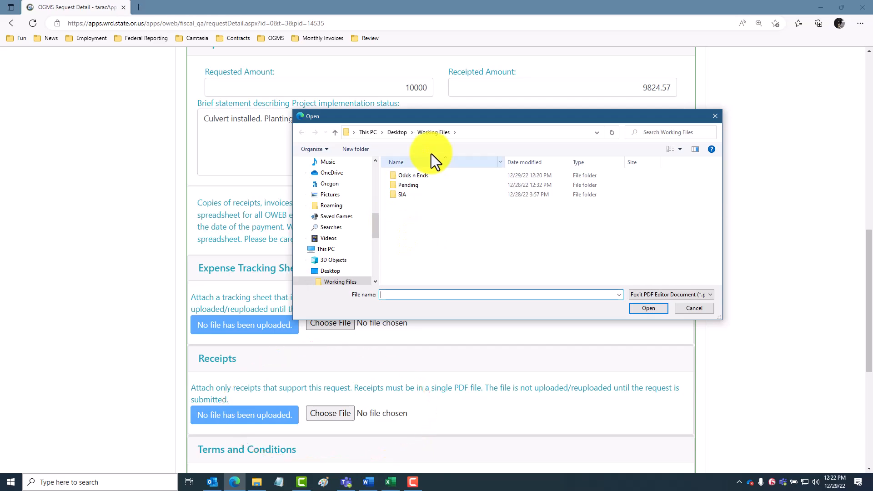
double_click(415, 183)
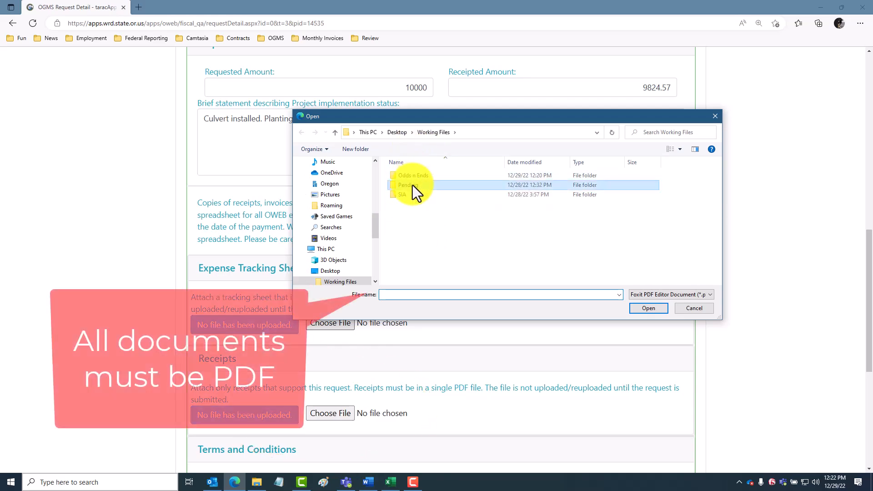
left_click(427, 193)
left_click(654, 309)
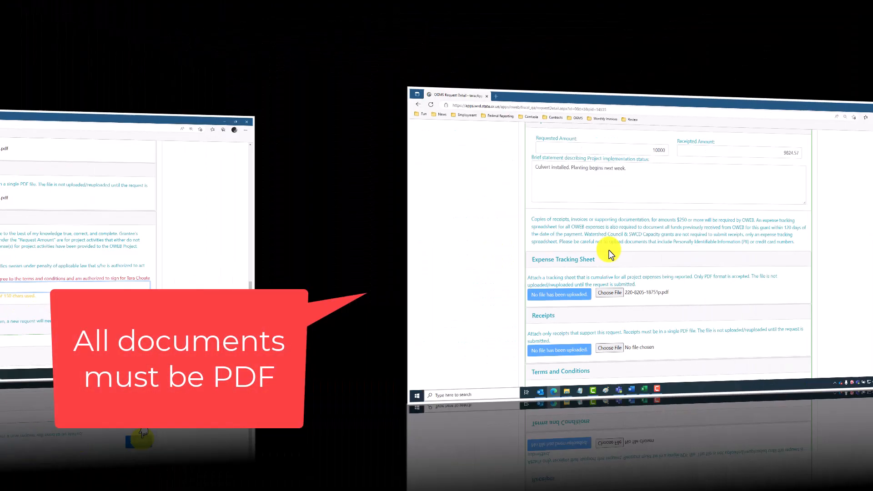